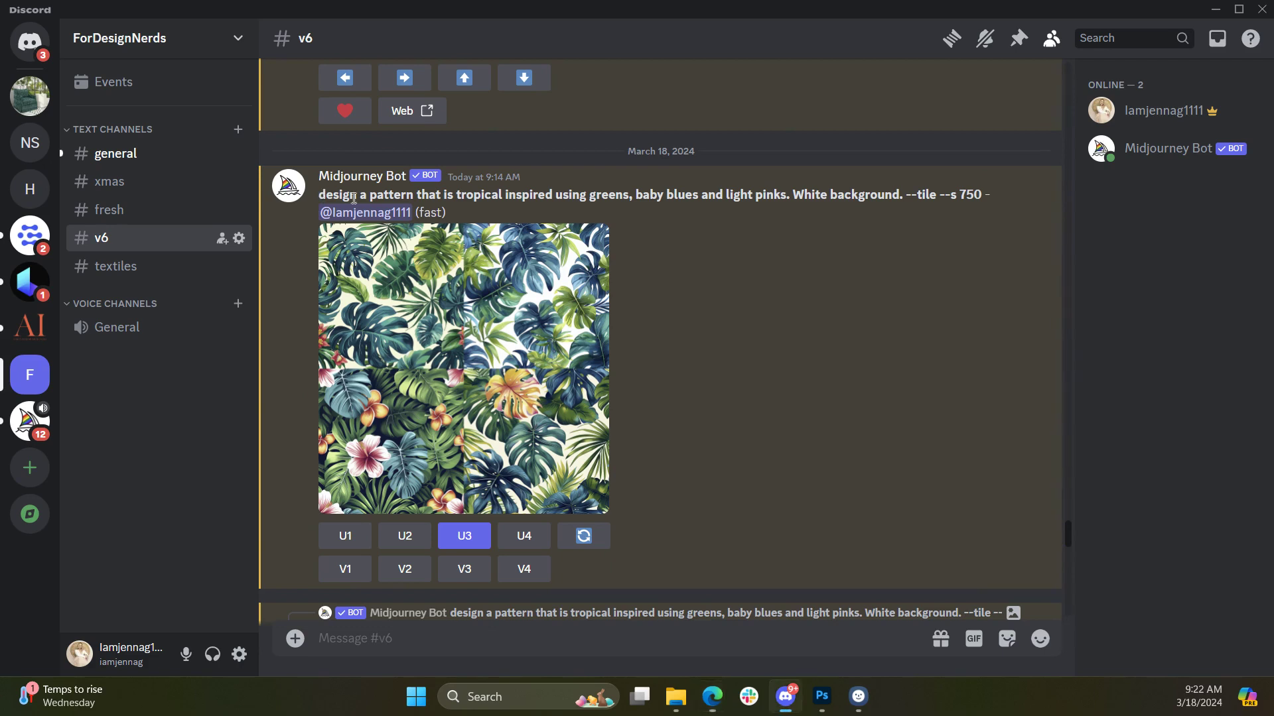
- Examine the tropical pattern prompt, highlight its --tile parameter, and view its four-image grid enlarged
{"action": "mouse_move", "coordinate": [322, 193]}
{"action": "left_mouse_down"}
{"action": "mouse_move", "coordinate": [627, 205]}
{"action": "mouse_move", "coordinate": [834, 194]}
{"action": "mouse_move", "coordinate": [318, 195]}
{"action": "left_mouse_up"}
{"action": "left_click", "coordinate": [898, 187]}
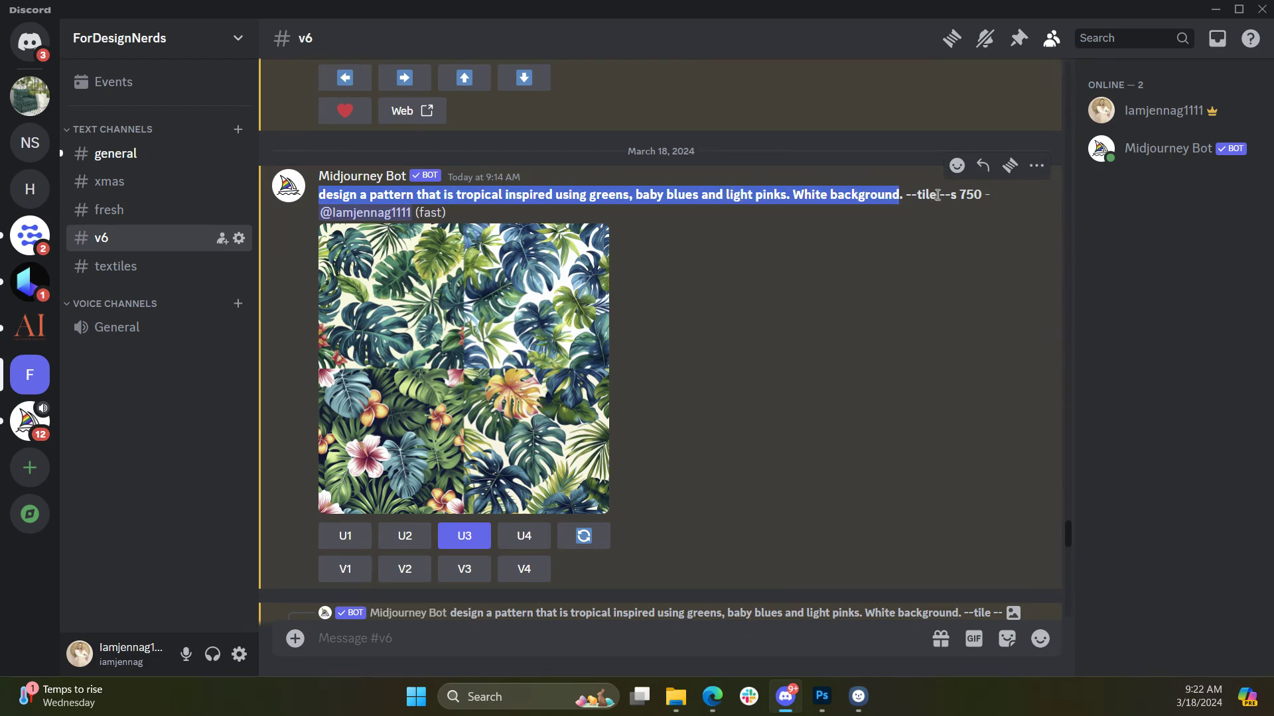
{"action": "left_click_drag", "start_coordinate": [939, 193], "coordinate": [907, 196]}
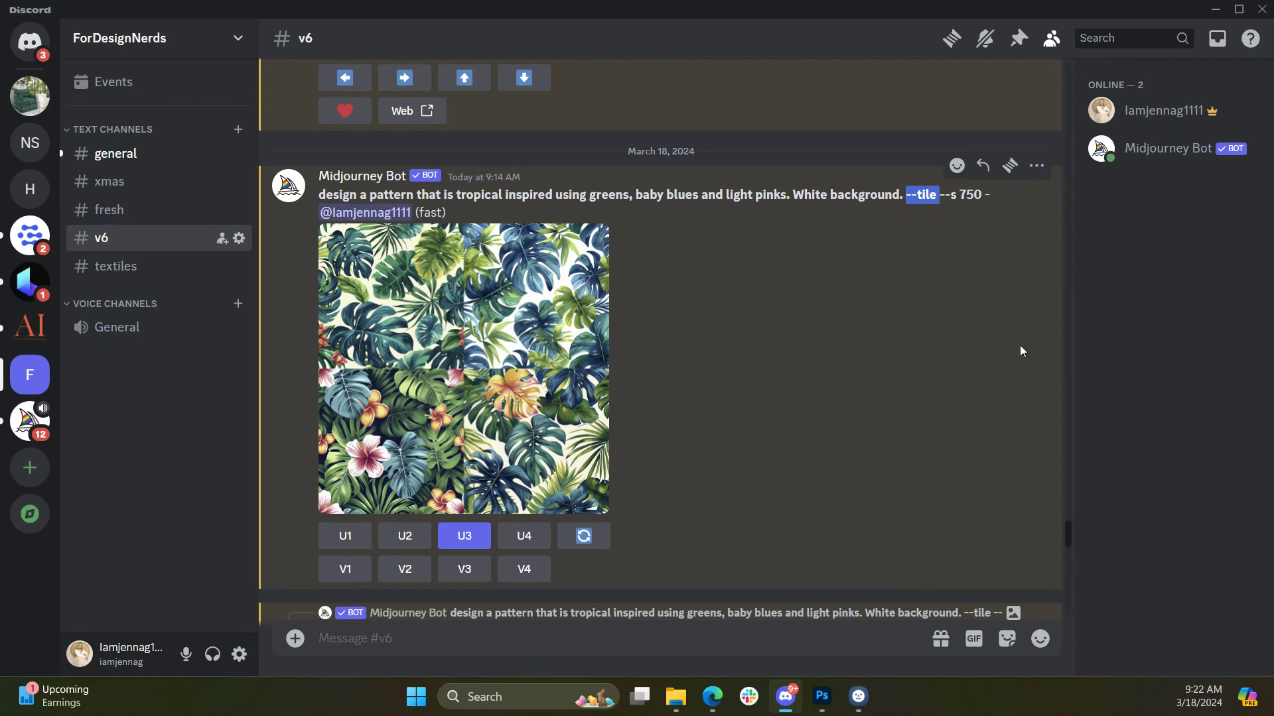
{"action": "left_click", "coordinate": [532, 414]}
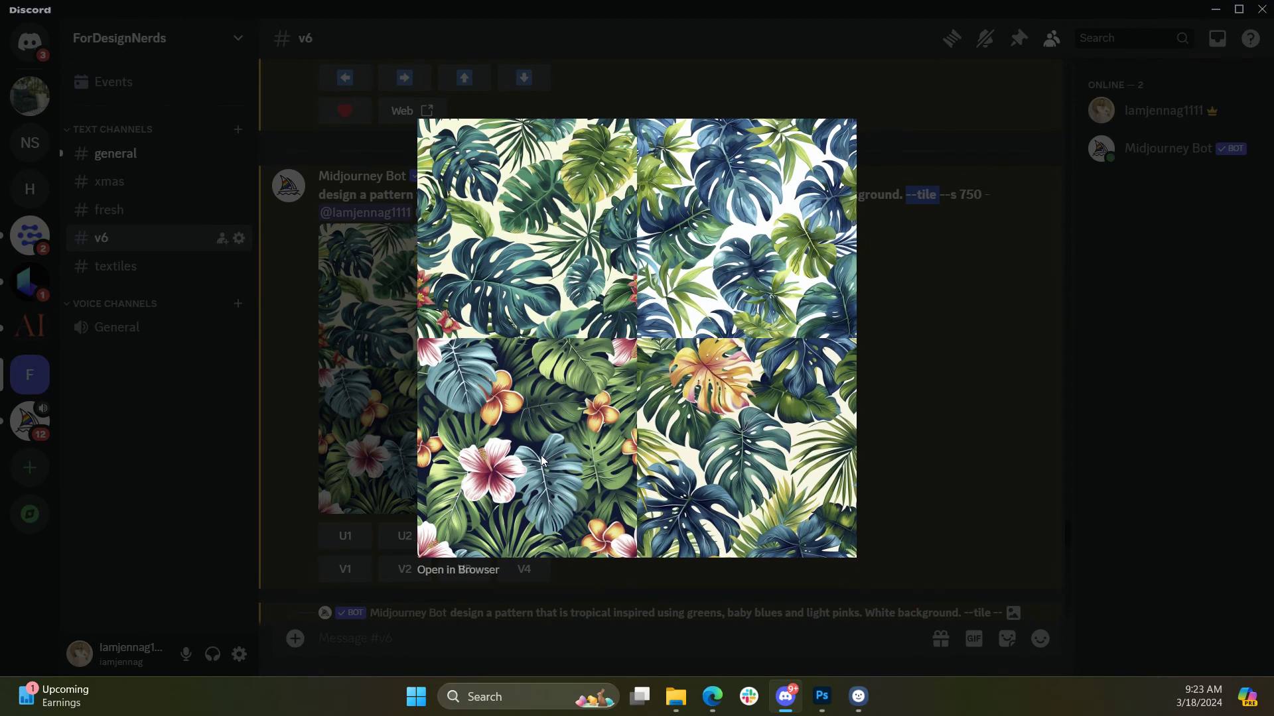
{"action": "left_click", "coordinate": [955, 401]}
- Find the upscaled Image #3 of the tropical pattern and view it enlarged
{"action": "scroll", "coordinate": [880, 411], "scroll_direction": "down", "scroll_amount": 3}
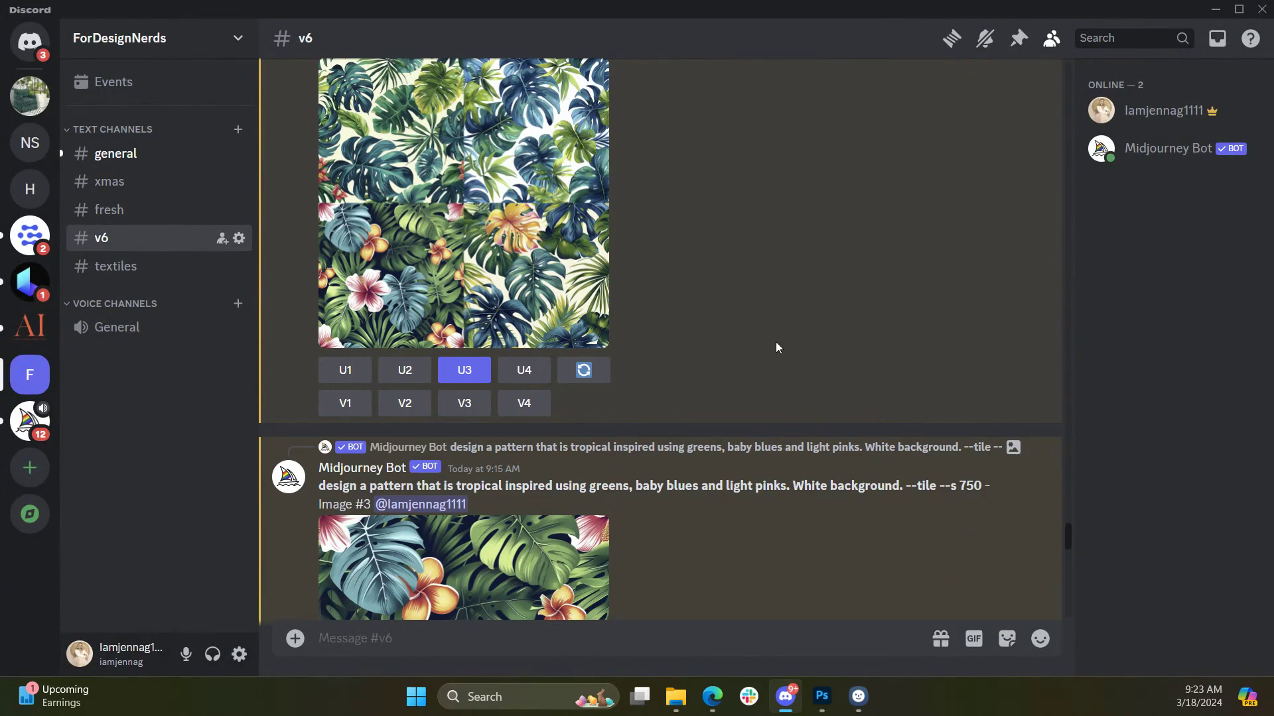
{"action": "scroll", "coordinate": [778, 346], "scroll_direction": "down", "scroll_amount": 3}
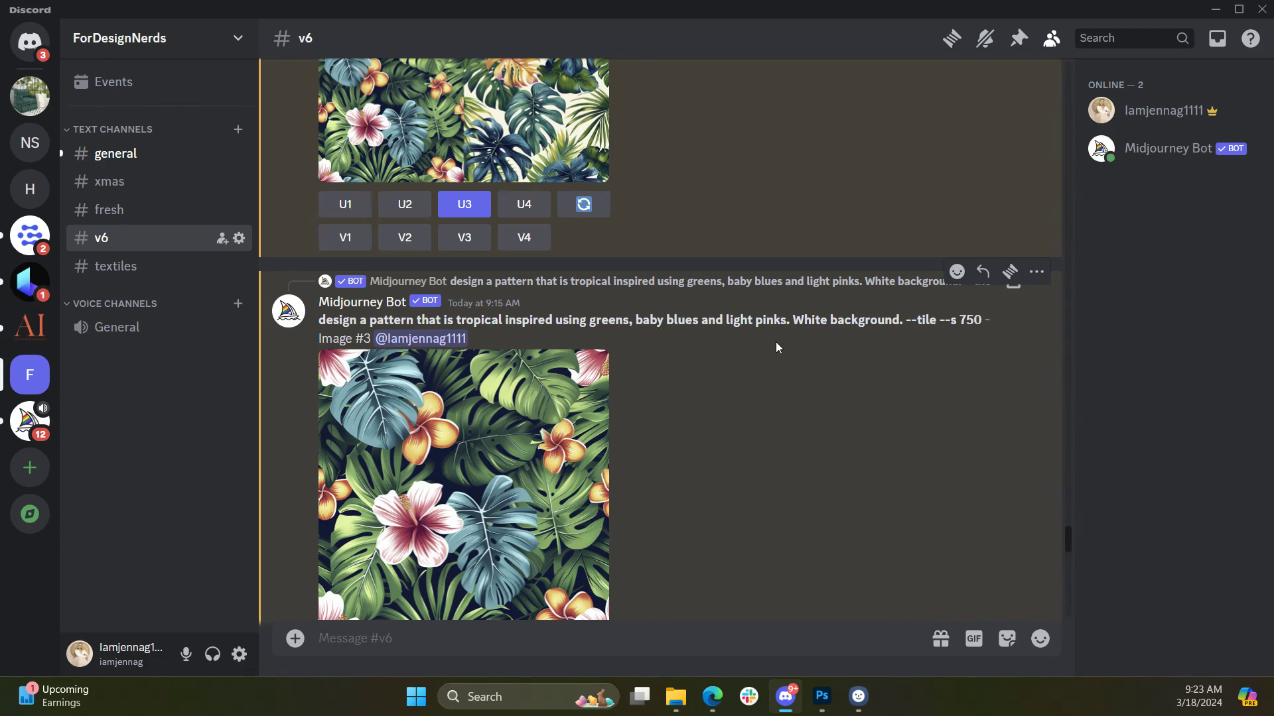
{"action": "scroll", "coordinate": [800, 353], "scroll_direction": "down", "scroll_amount": 4}
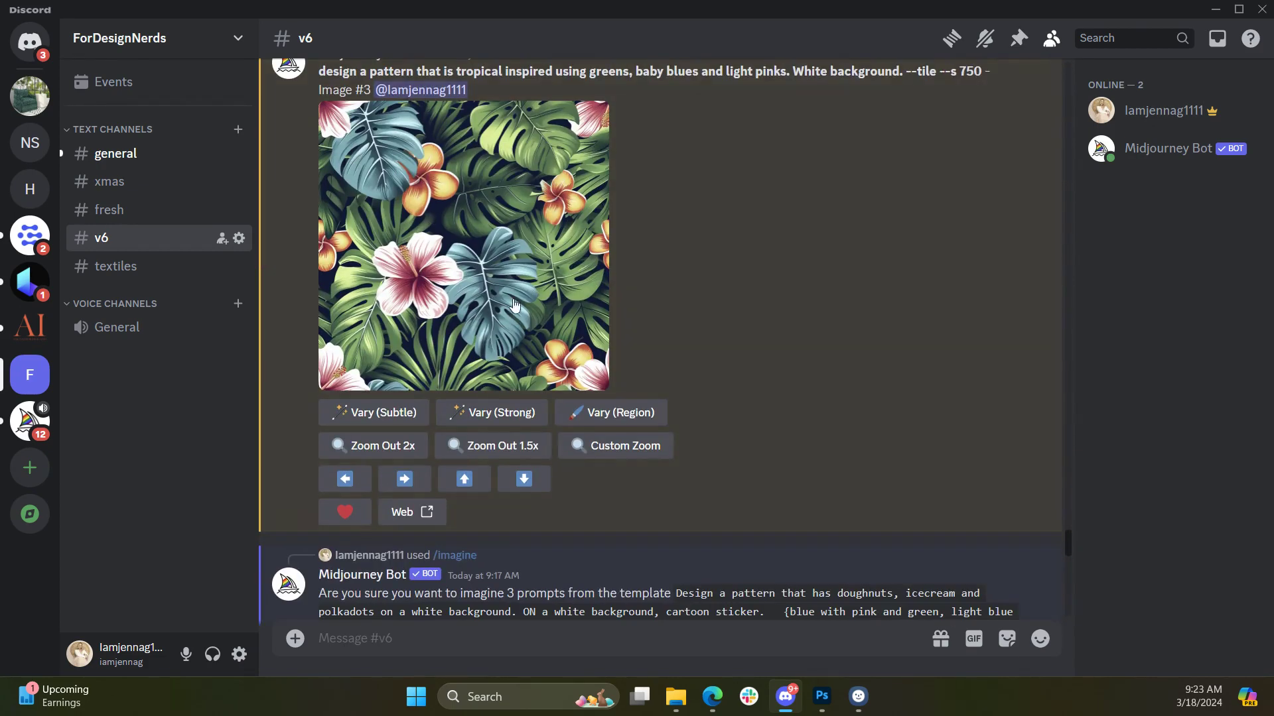
{"action": "left_click", "coordinate": [495, 288]}
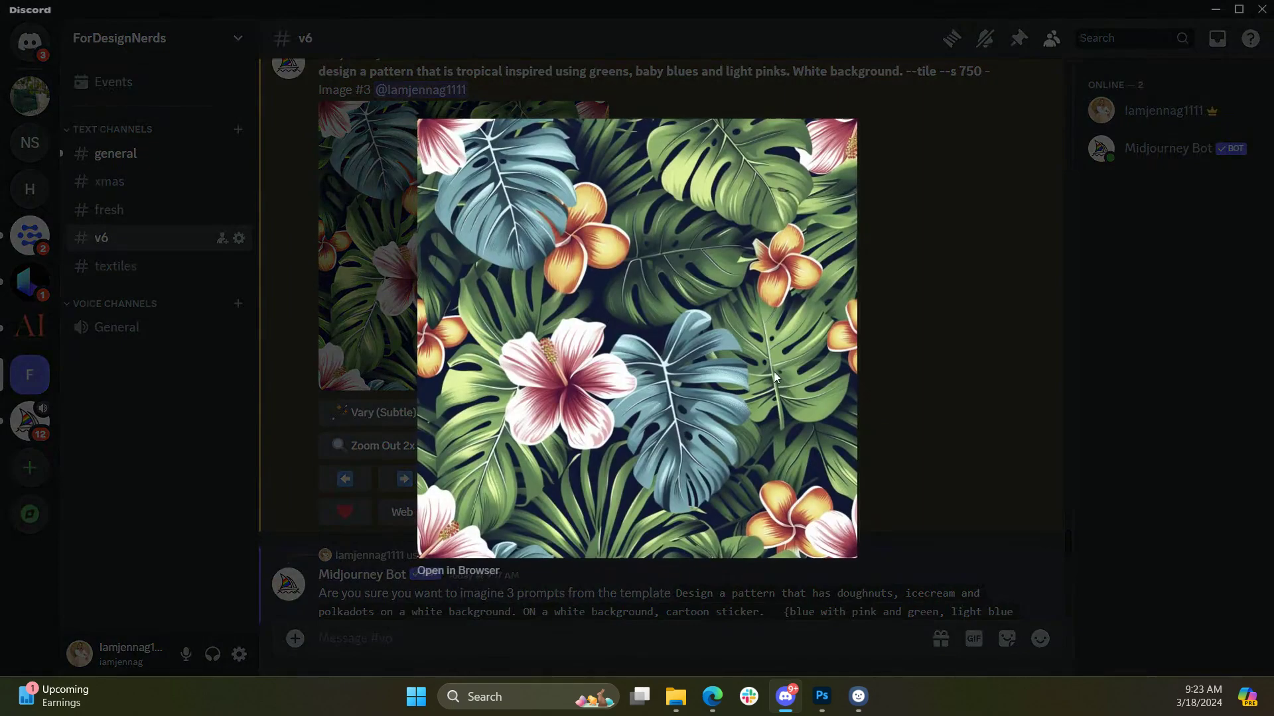
{"action": "left_click", "coordinate": [921, 428]}
- Find the doughnut, icecream and polkadots permutation prompt ending in --tile --s 750 and highlight its full text
{"action": "scroll", "coordinate": [921, 428], "scroll_direction": "down", "scroll_amount": 8}
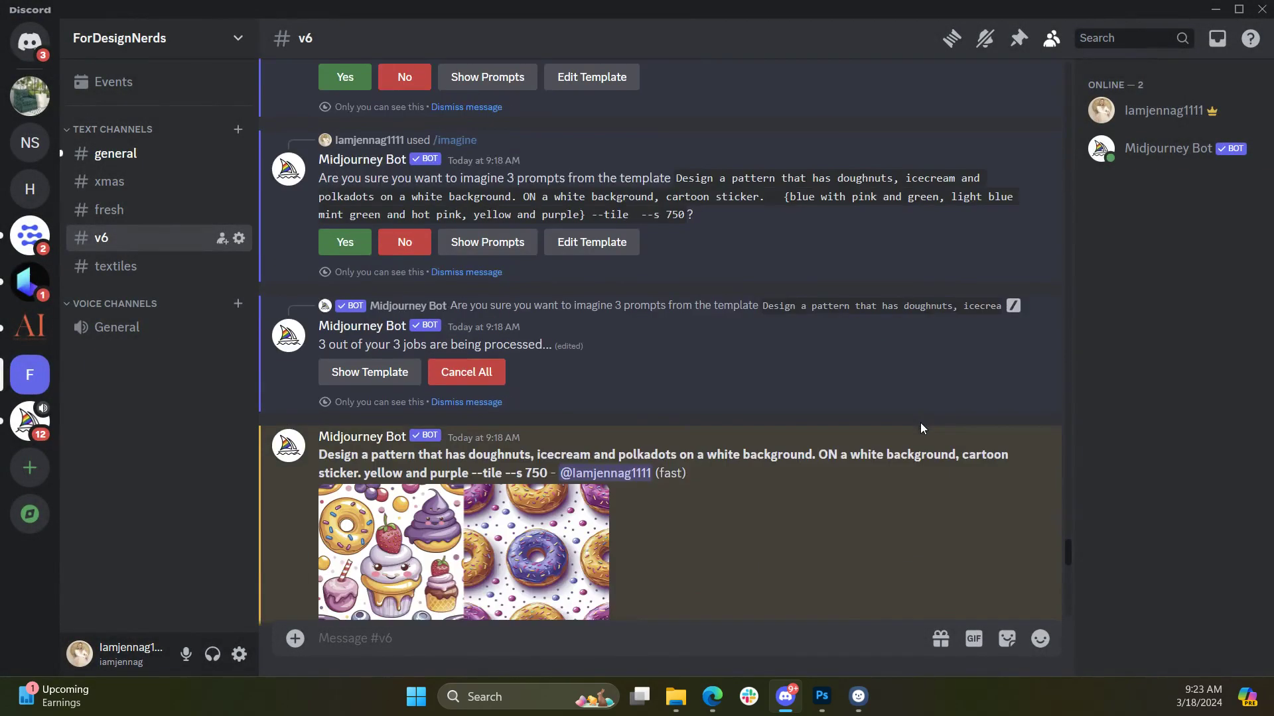
{"action": "scroll", "coordinate": [921, 428], "scroll_direction": "down", "scroll_amount": 4}
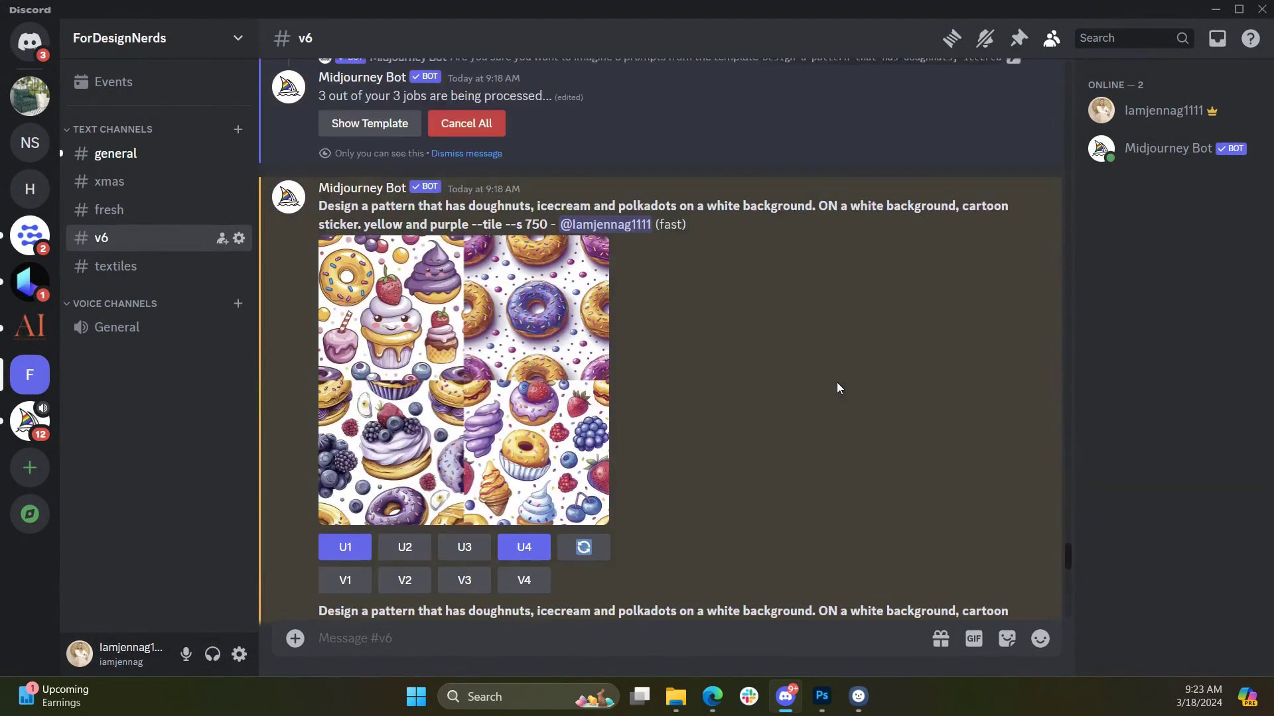
{"action": "scroll", "coordinate": [837, 388], "scroll_direction": "up", "scroll_amount": 5}
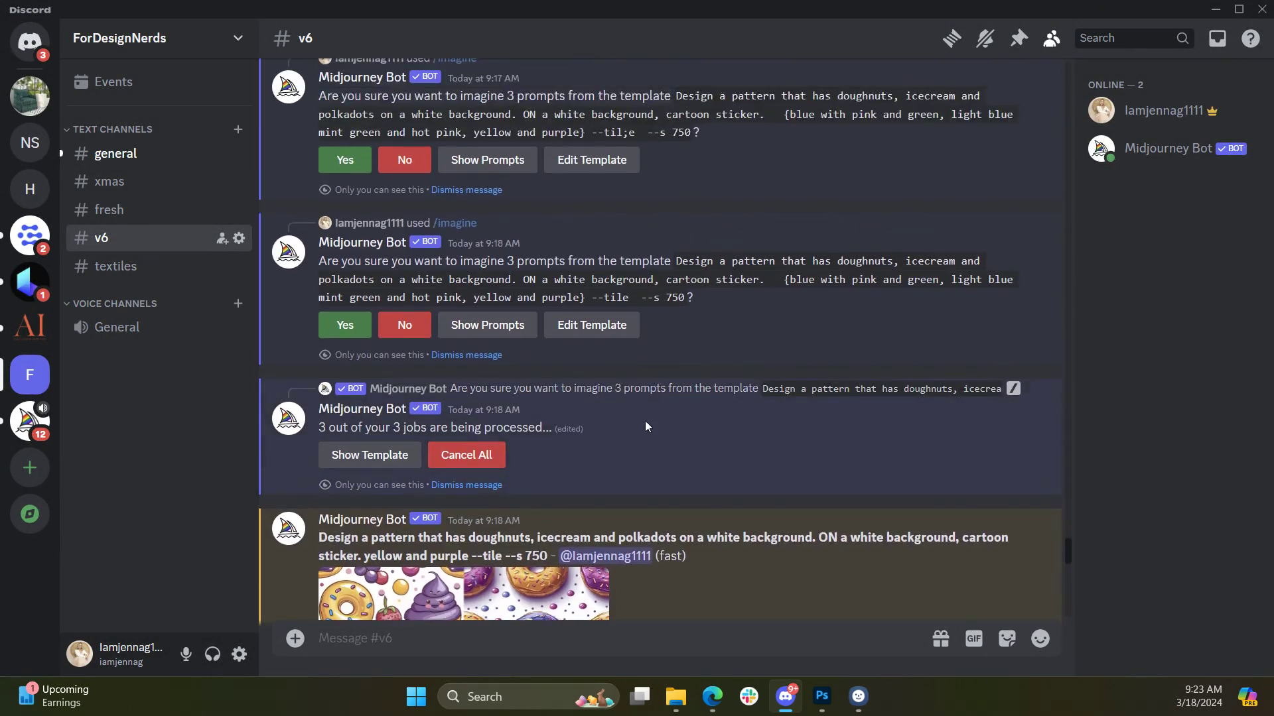
{"action": "scroll", "coordinate": [526, 347], "scroll_direction": "up", "scroll_amount": 1}
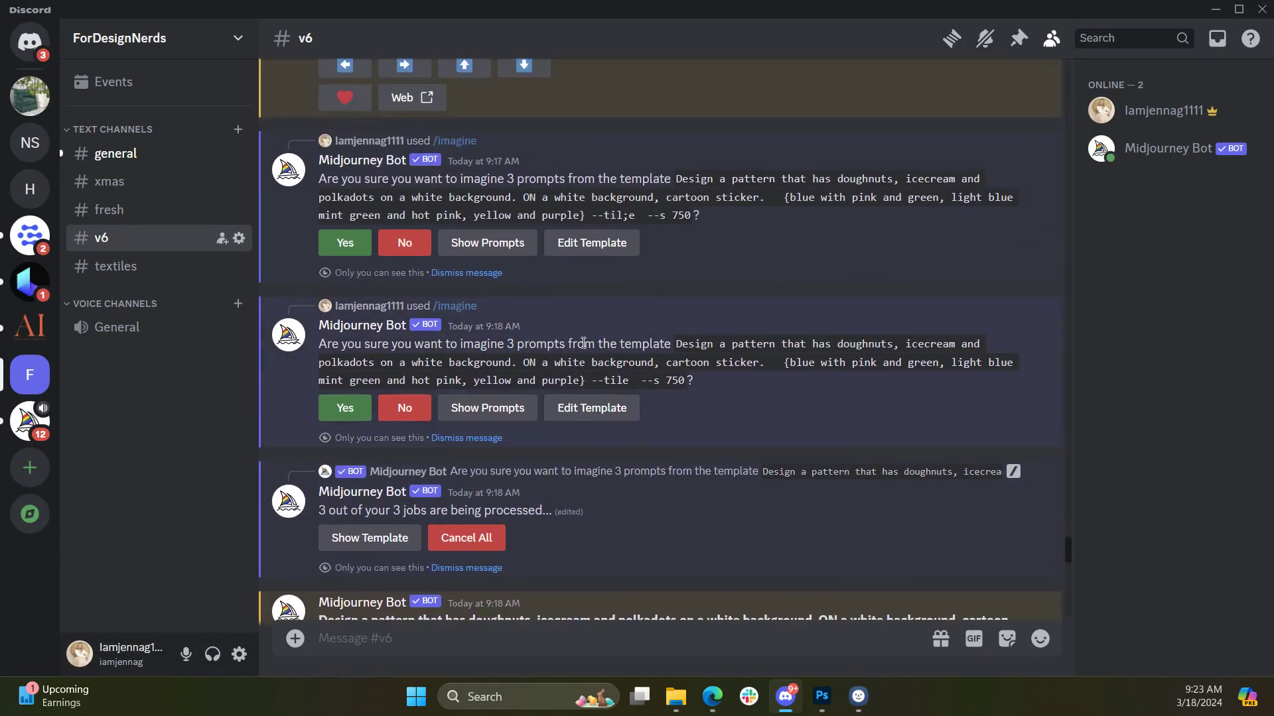
{"action": "scroll", "coordinate": [694, 428], "scroll_direction": "down", "scroll_amount": 1}
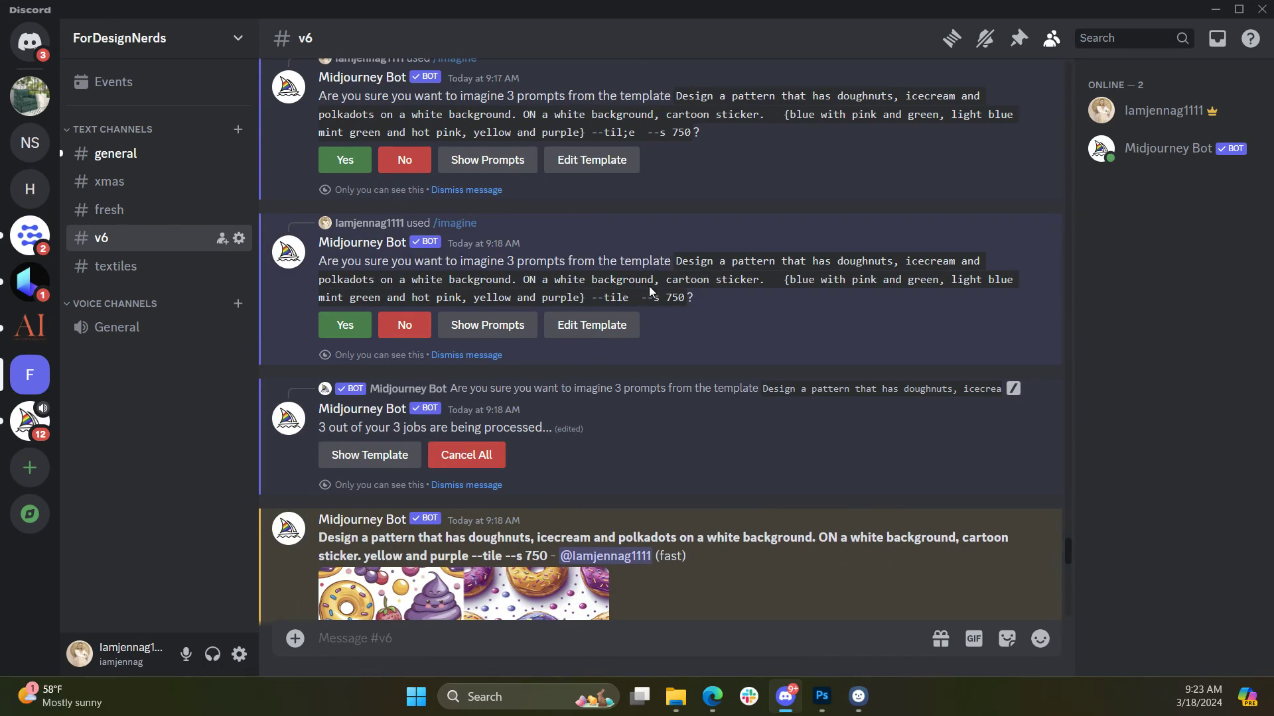
{"action": "left_click_drag", "start_coordinate": [676, 261], "coordinate": [704, 299]}
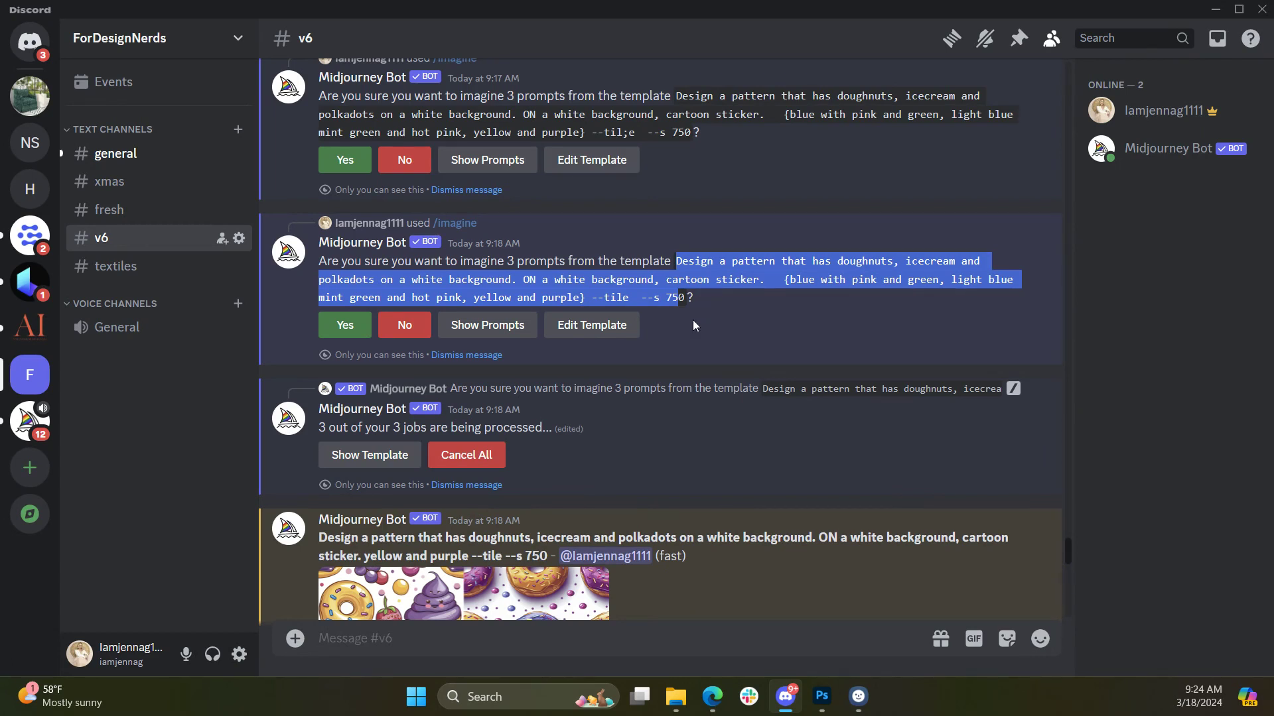
{"action": "left_click", "coordinate": [658, 295]}
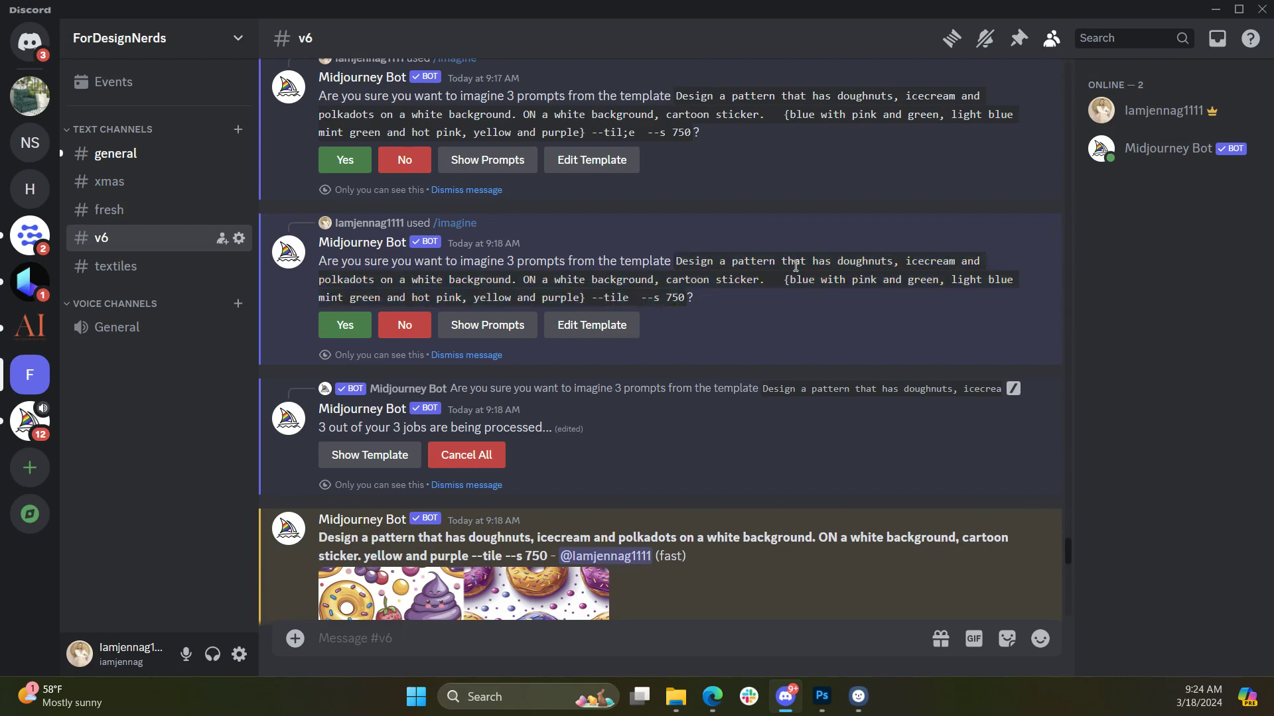
- Highlight the doughnut template's color options in curly braces, the commas separating them, and the --tile parameter
{"action": "left_click_drag", "start_coordinate": [784, 280], "coordinate": [587, 299]}
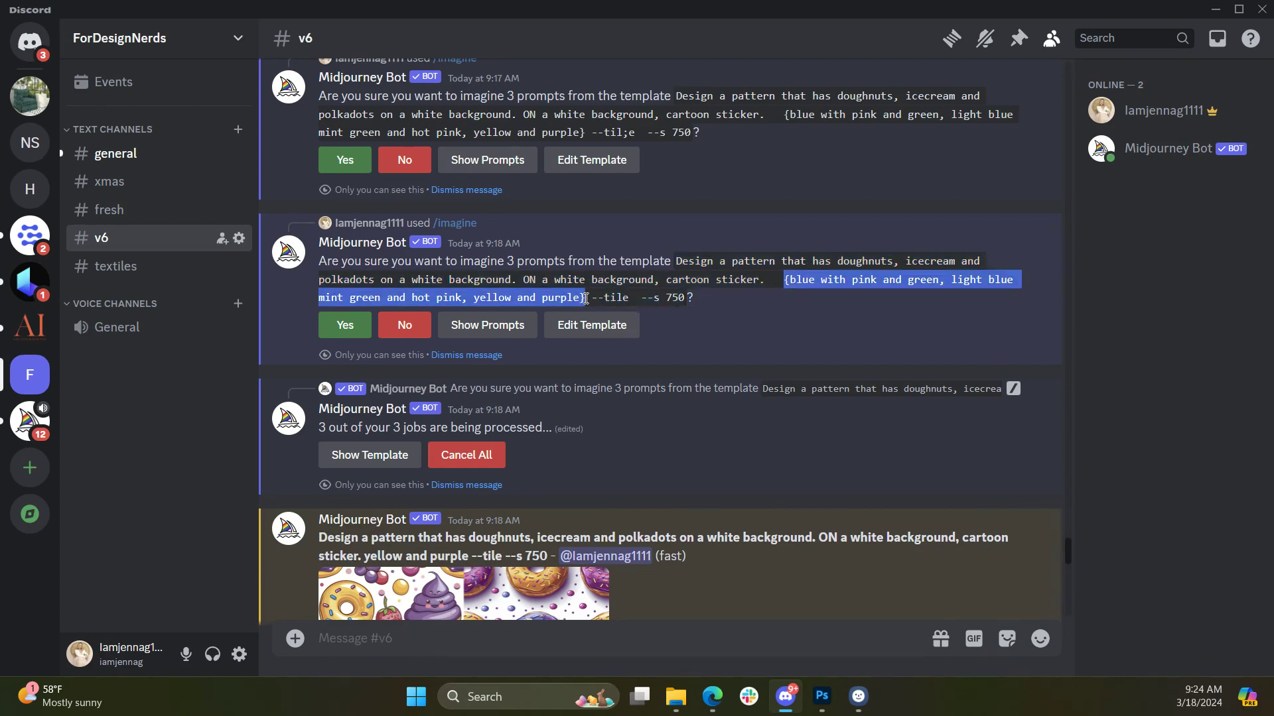
{"action": "left_click", "coordinate": [786, 281]}
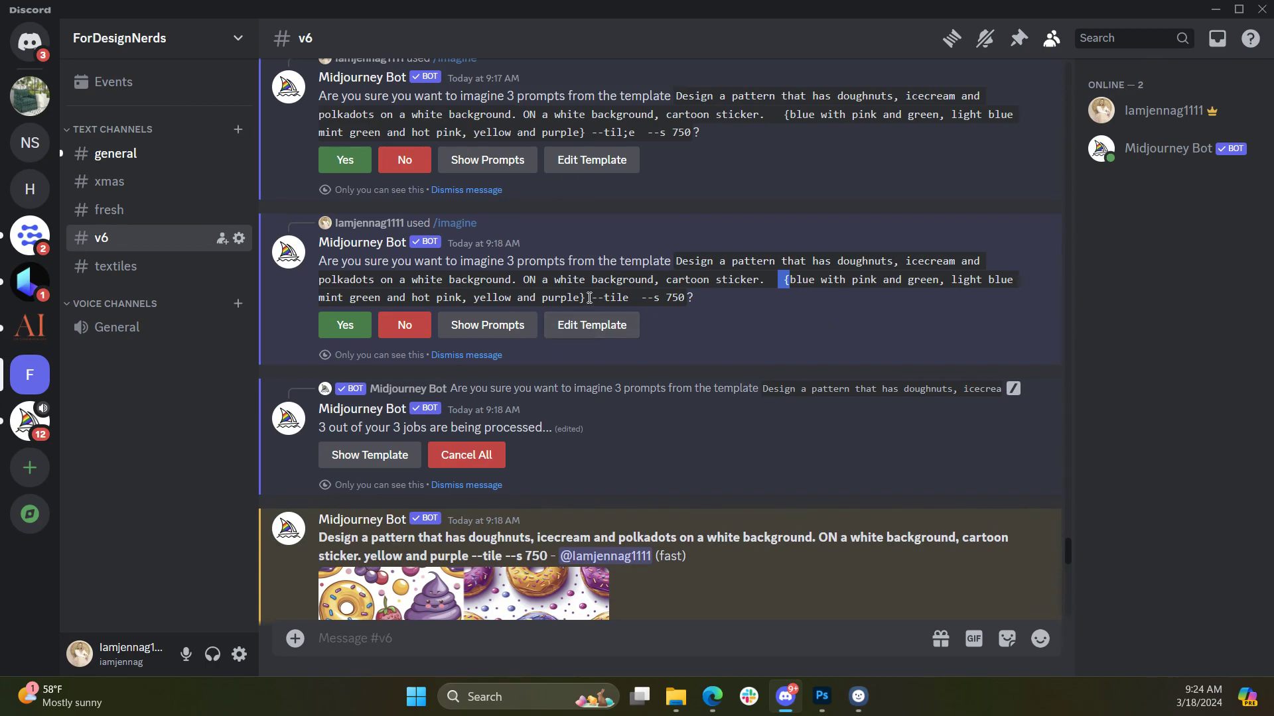
{"action": "left_click_drag", "start_coordinate": [586, 298], "coordinate": [575, 296]}
{"action": "left_click_drag", "start_coordinate": [940, 282], "coordinate": [791, 282]}
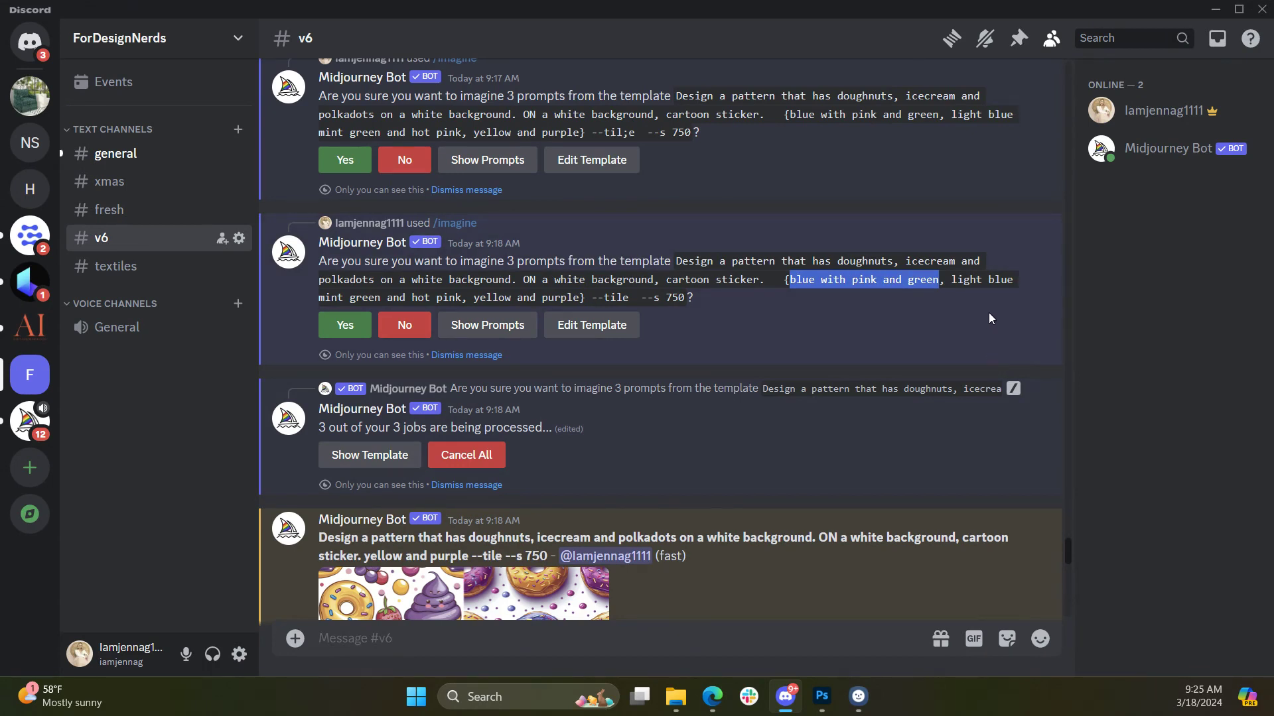
{"action": "left_click_drag", "start_coordinate": [954, 281], "coordinate": [1038, 286]}
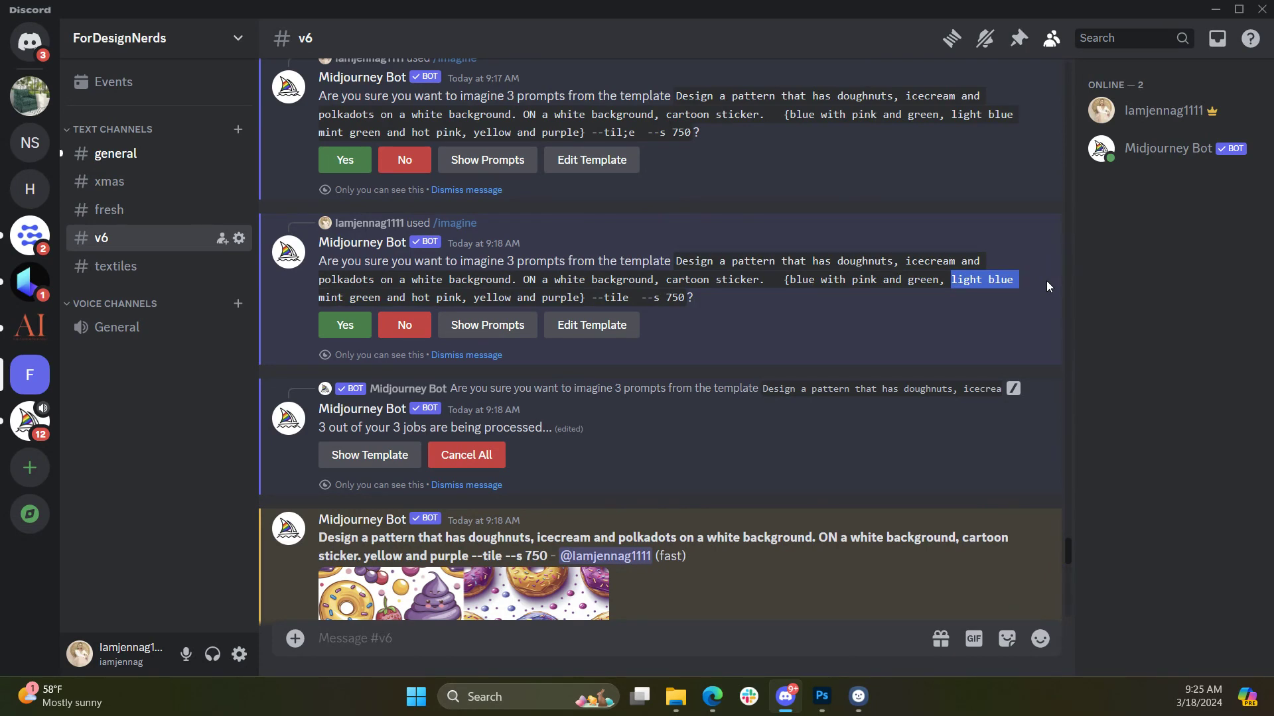
{"action": "left_click_drag", "start_coordinate": [470, 297], "coordinate": [465, 302]}
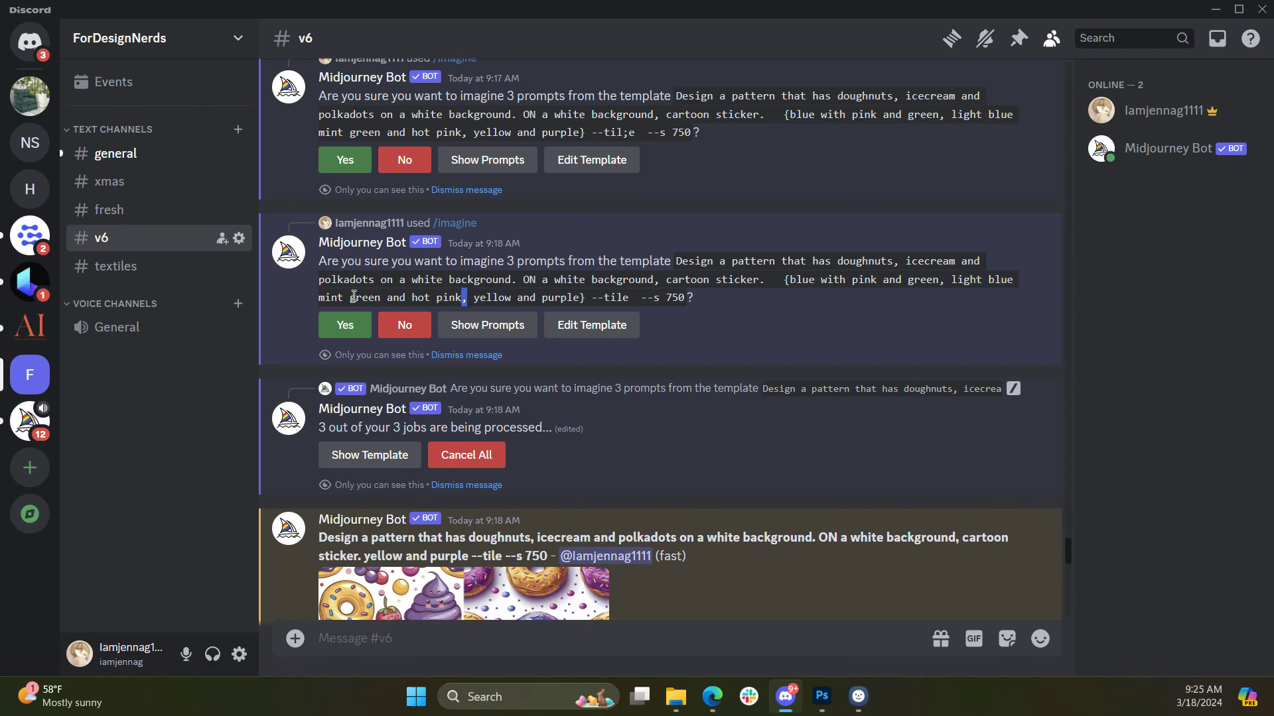
{"action": "left_click_drag", "start_coordinate": [479, 298], "coordinate": [633, 300]}
{"action": "left_click", "coordinate": [635, 299]}
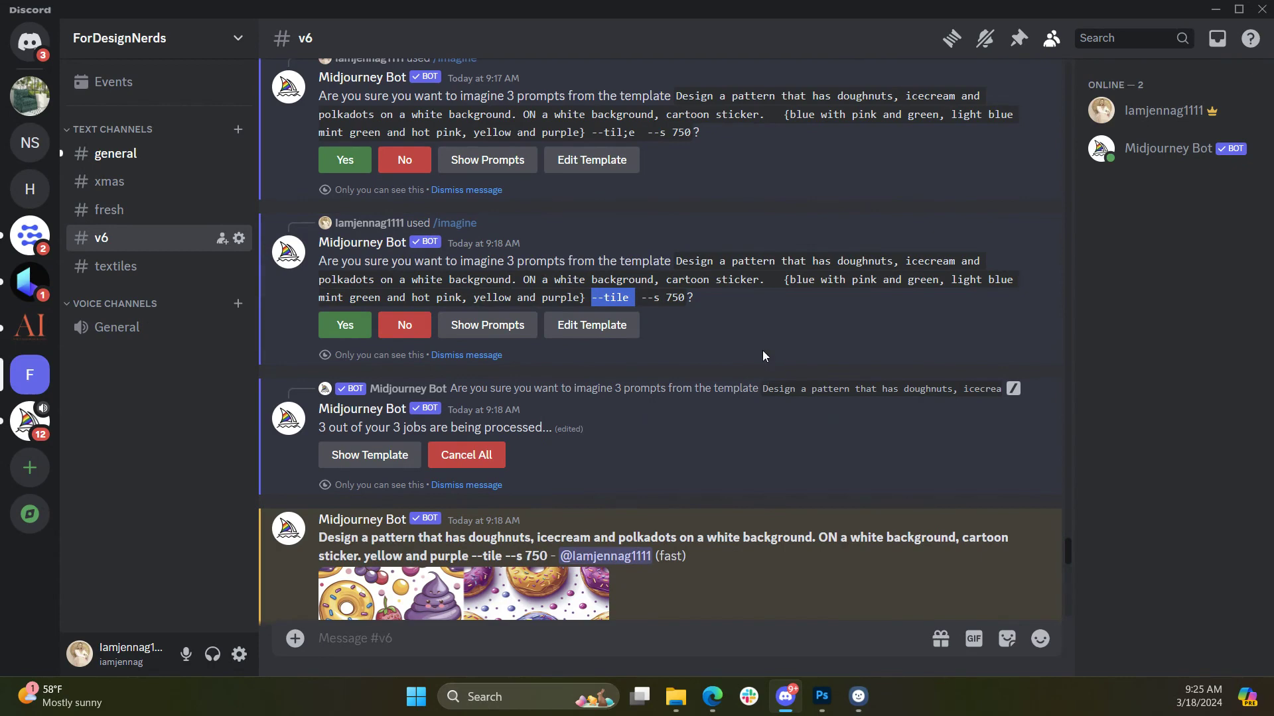
- View the yellow and purple doughnut pattern grid enlarged, then close it
{"action": "scroll", "coordinate": [769, 360], "scroll_direction": "down", "scroll_amount": 6}
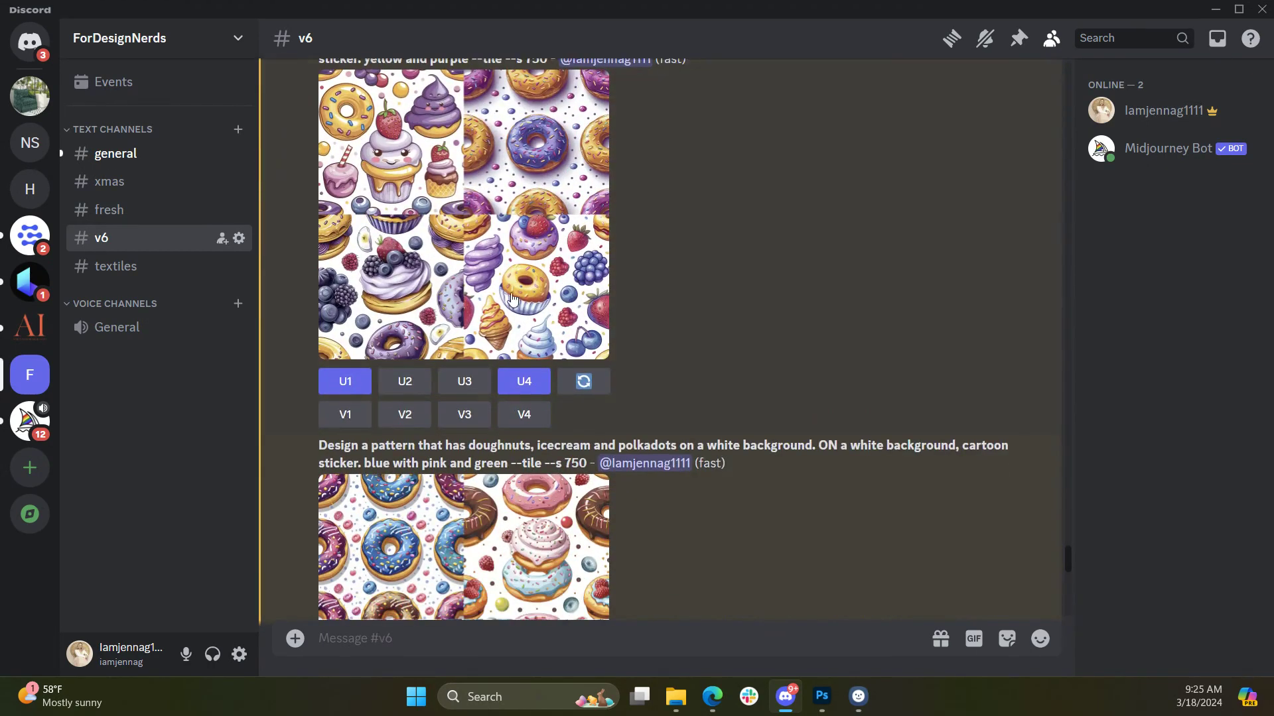
{"action": "scroll", "coordinate": [617, 311], "scroll_direction": "up", "scroll_amount": 5}
{"action": "scroll", "coordinate": [627, 460], "scroll_direction": "down", "scroll_amount": 4}
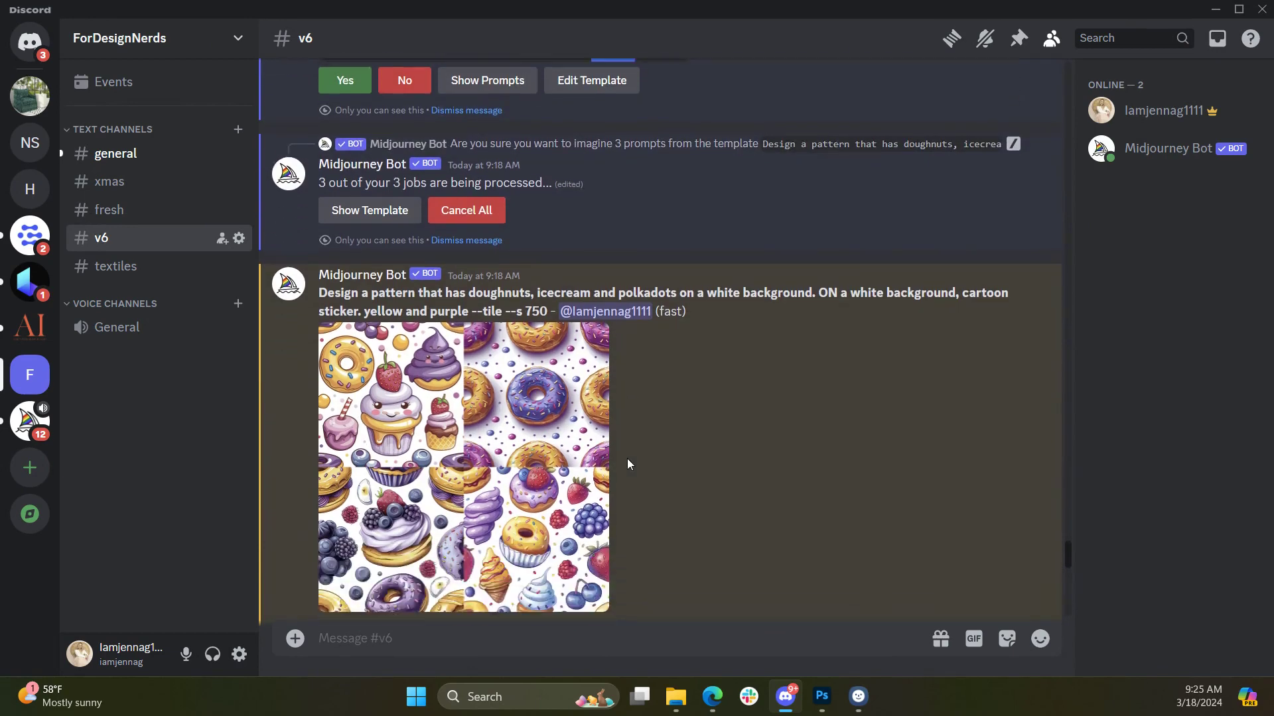
{"action": "left_click", "coordinate": [477, 364]}
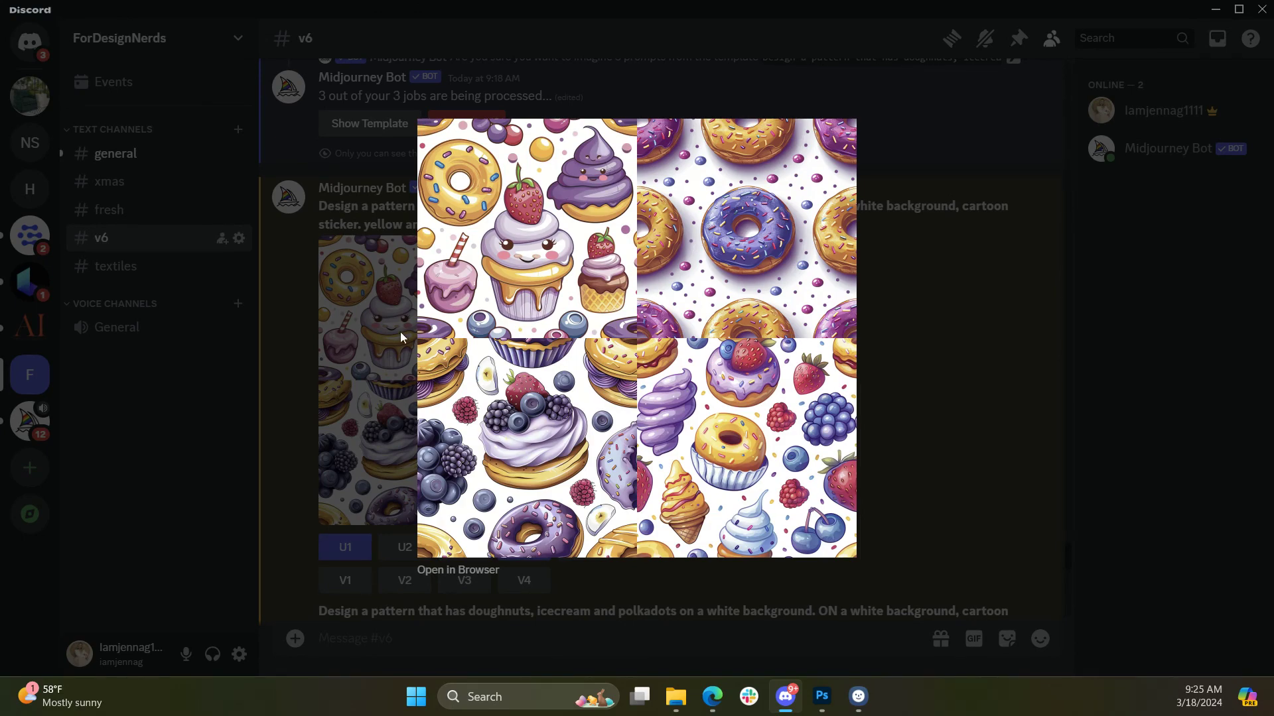
{"action": "left_click", "coordinate": [970, 415]}
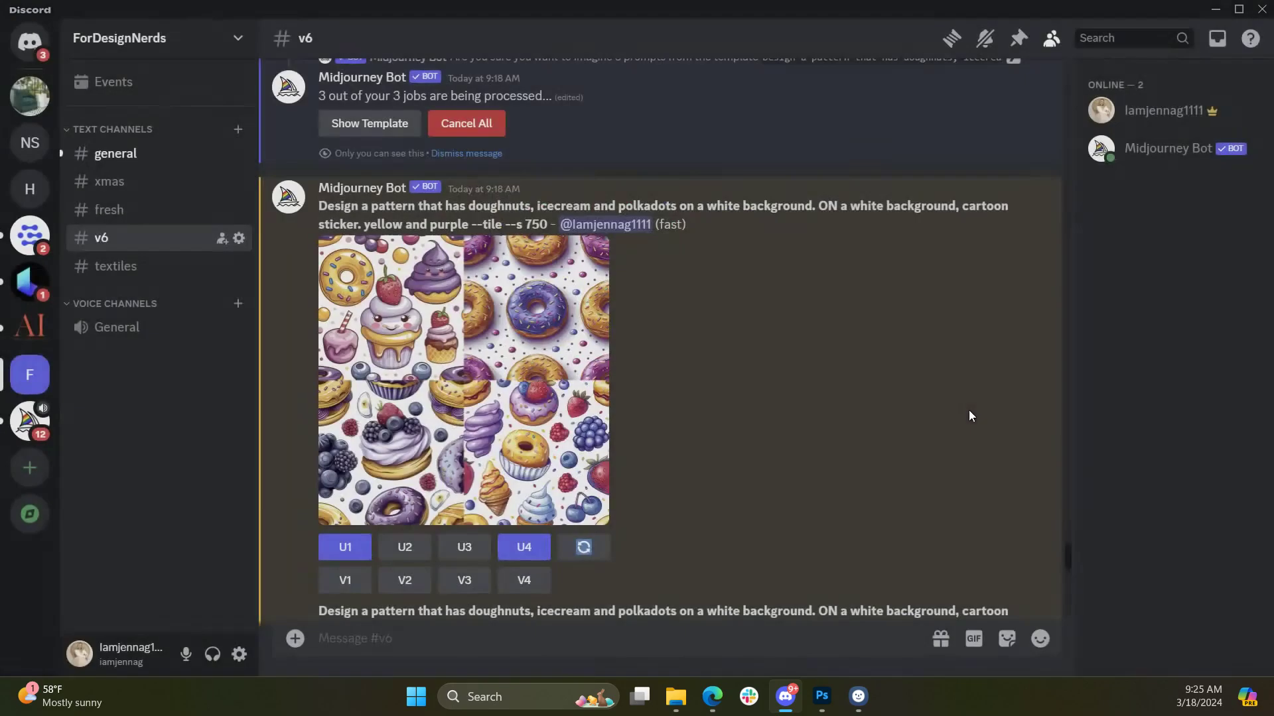
- View the blue with pink and green doughnut pattern grid enlarged, then close it
{"action": "scroll", "coordinate": [810, 360], "scroll_direction": "down", "scroll_amount": 5}
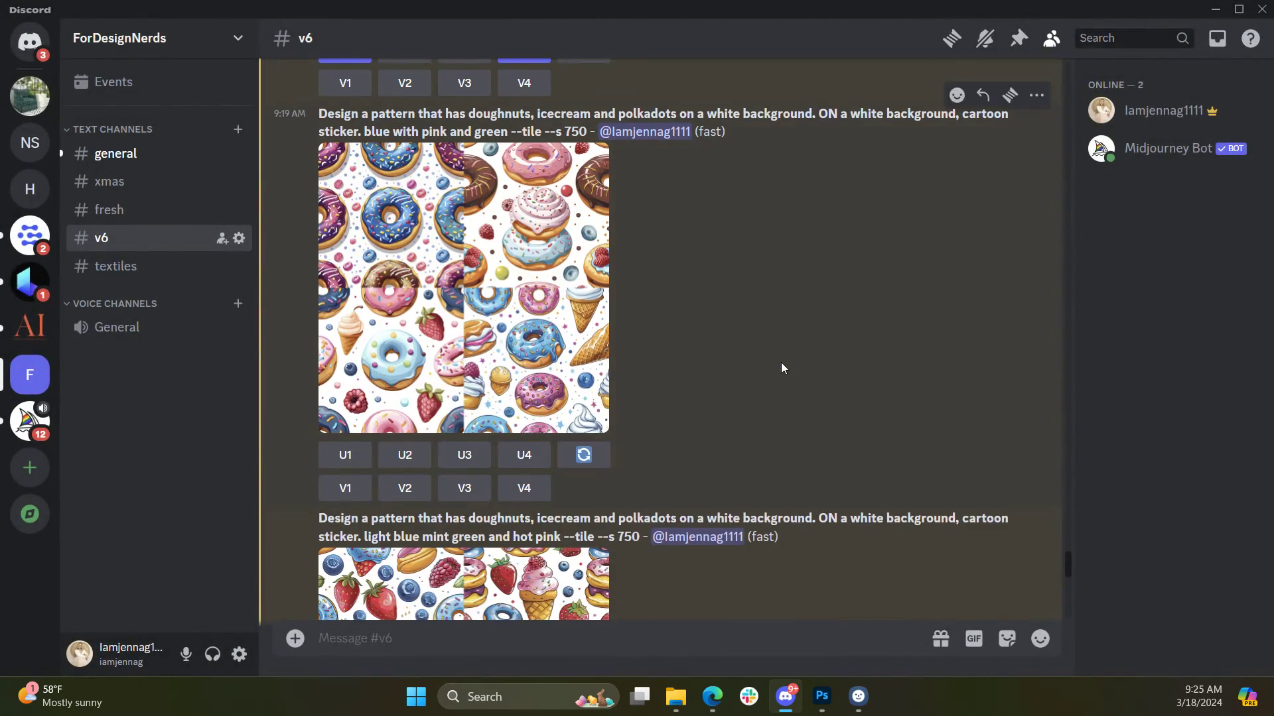
{"action": "left_click", "coordinate": [491, 239]}
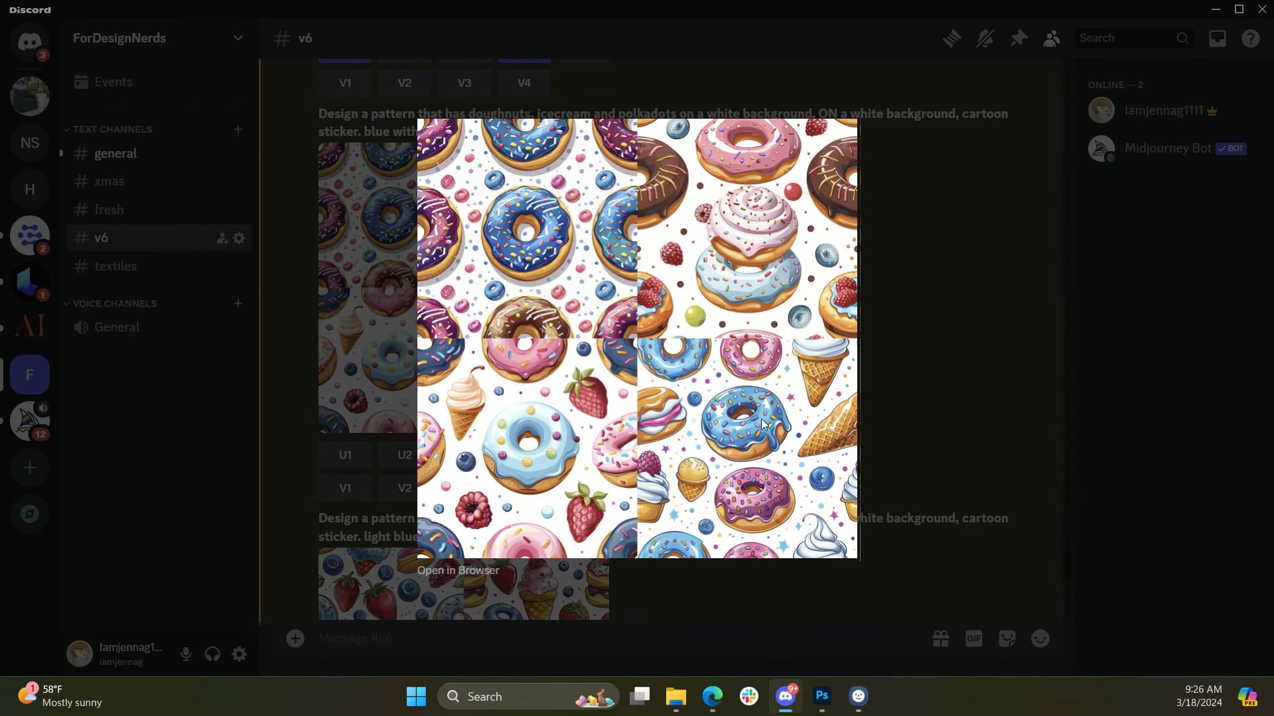
{"action": "left_click", "coordinate": [983, 369]}
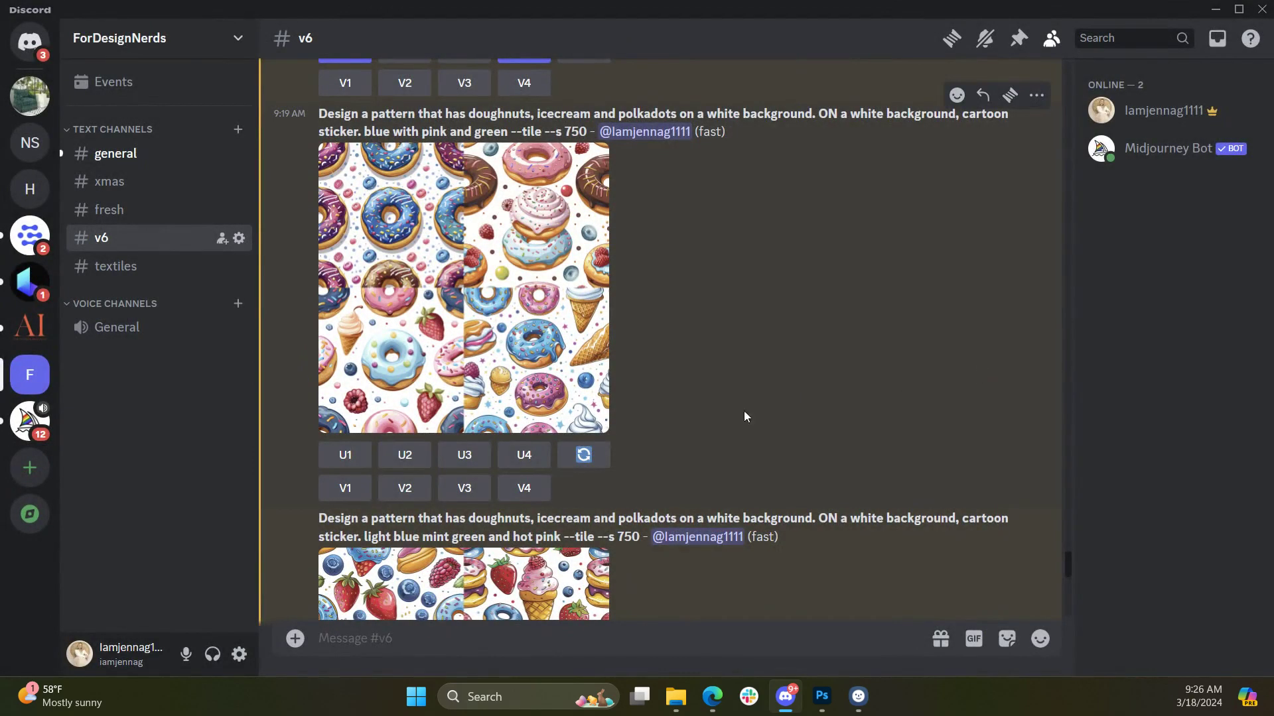
{"action": "left_click", "coordinate": [583, 455]}
- Look through the light blue mint green and hot pink grid and the upscaled doughnut patterns below it
{"action": "scroll", "coordinate": [662, 390], "scroll_direction": "down", "scroll_amount": 5}
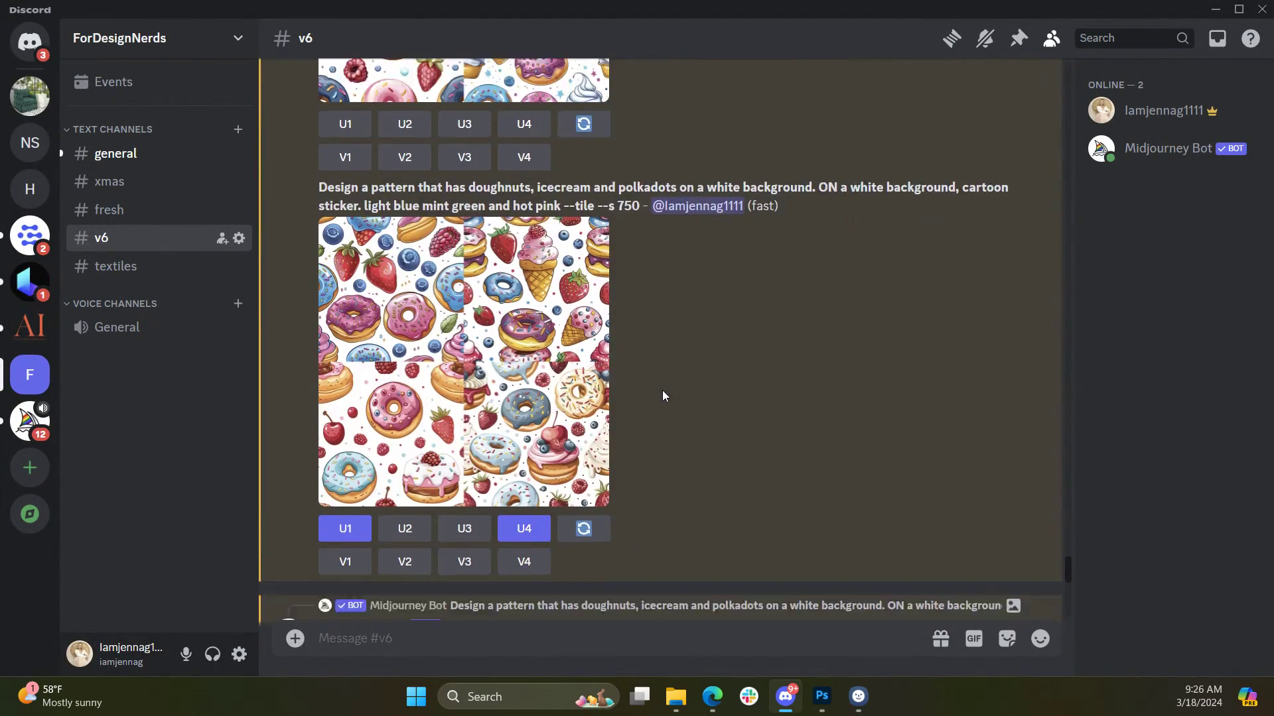
{"action": "scroll", "coordinate": [662, 390], "scroll_direction": "down", "scroll_amount": 7}
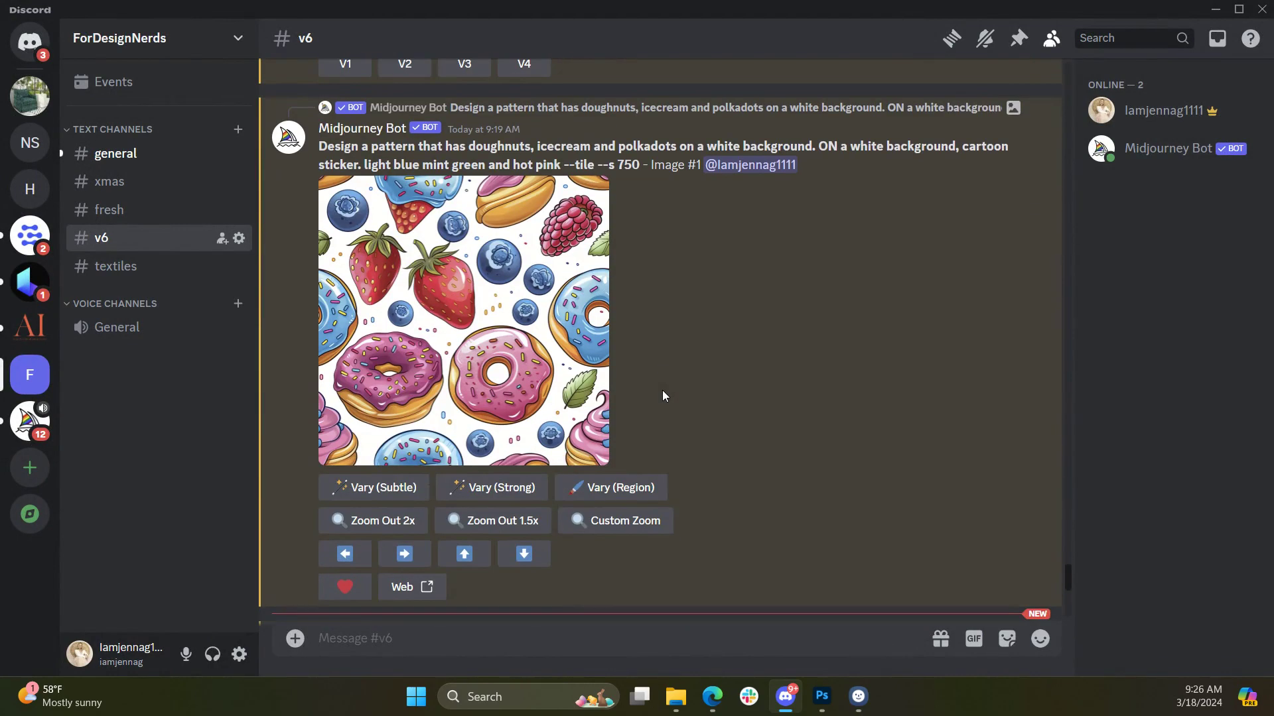
{"action": "scroll", "coordinate": [453, 332], "scroll_direction": "down", "scroll_amount": 3}
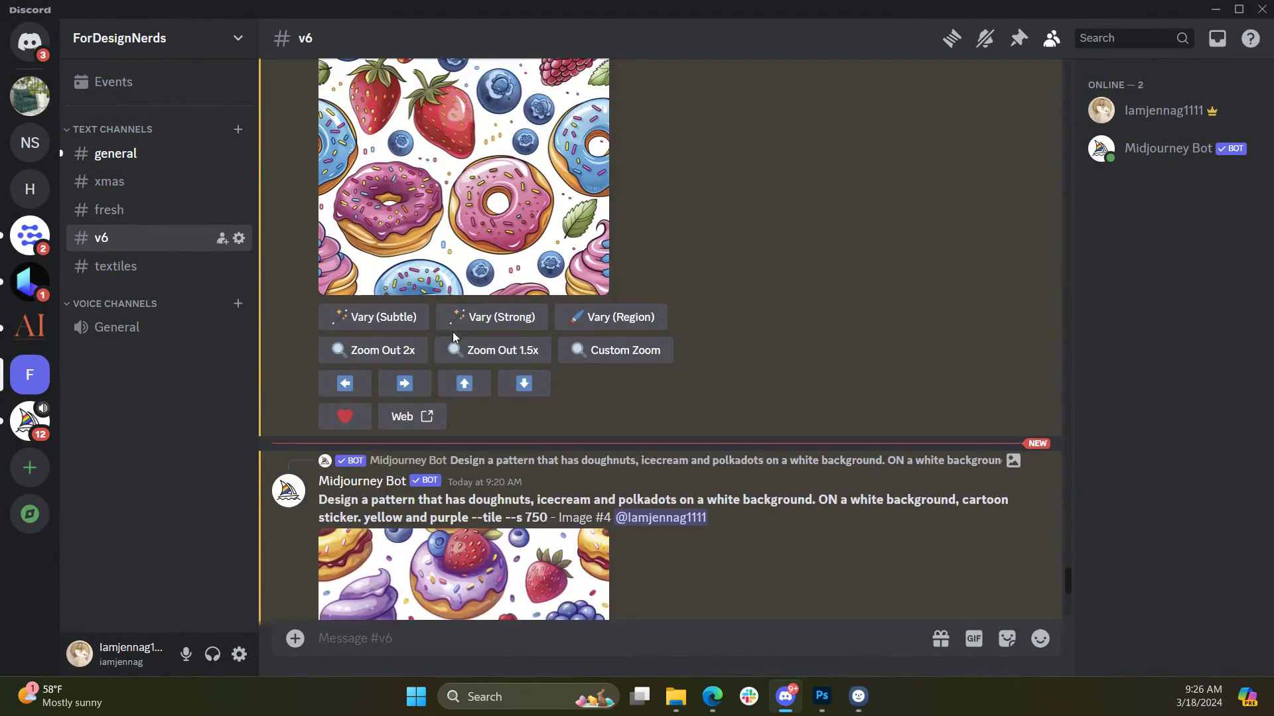
{"action": "scroll", "coordinate": [453, 332], "scroll_direction": "down", "scroll_amount": 10}
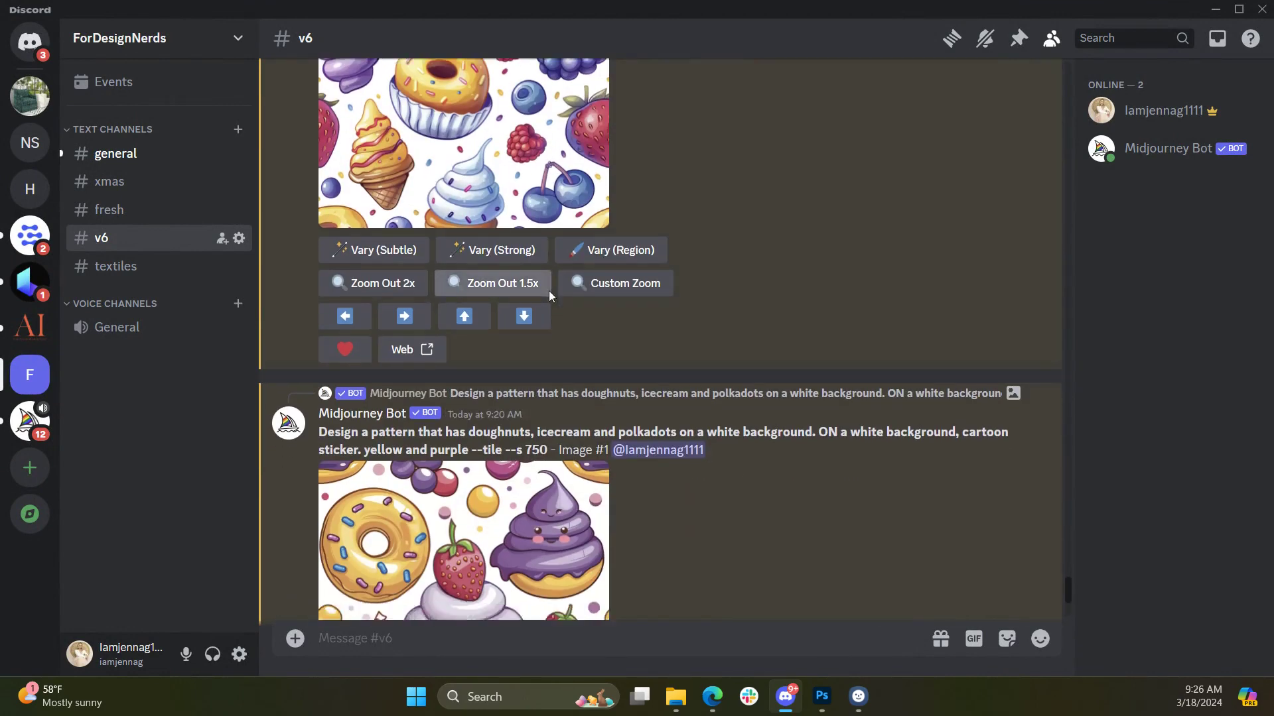
{"action": "scroll", "coordinate": [549, 296], "scroll_direction": "down", "scroll_amount": 4}
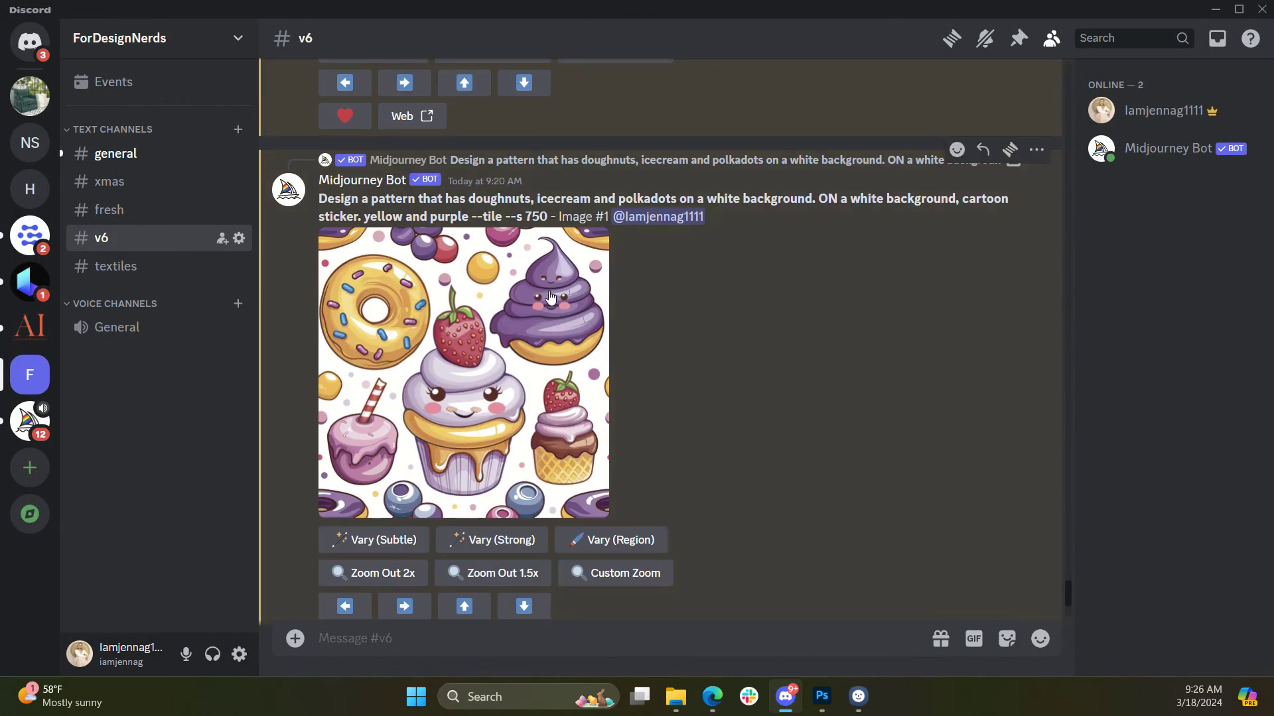